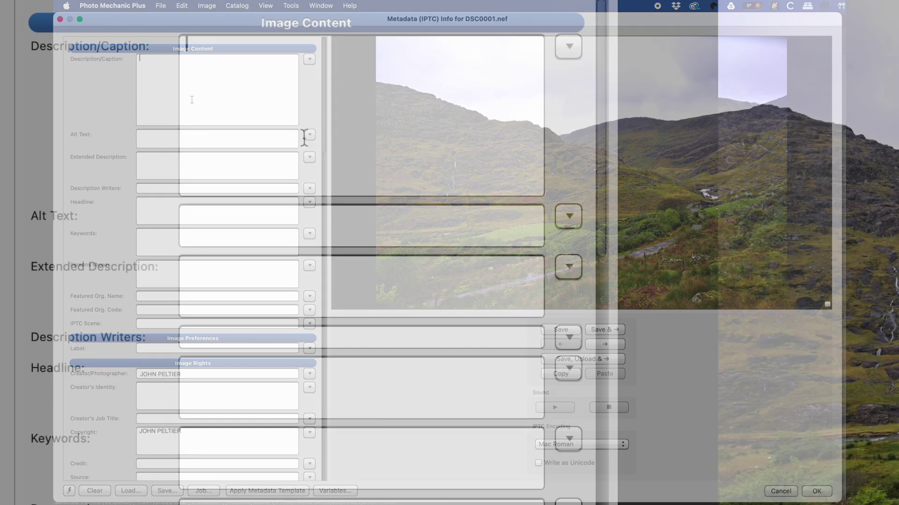
Enter caption 'test caption' and keywords 'test kw1, test kw2', then select DSC0001.
{"action": "type", "text": "caption"}
{"action": "key", "text": "Tab"}
{"action": "key", "text": "Tab"}
{"action": "key", "text": "Tab"}
{"action": "key", "text": "Tab"}
{"action": "key", "text": "Tab"}
{"action": "type", "text": "test ks"}
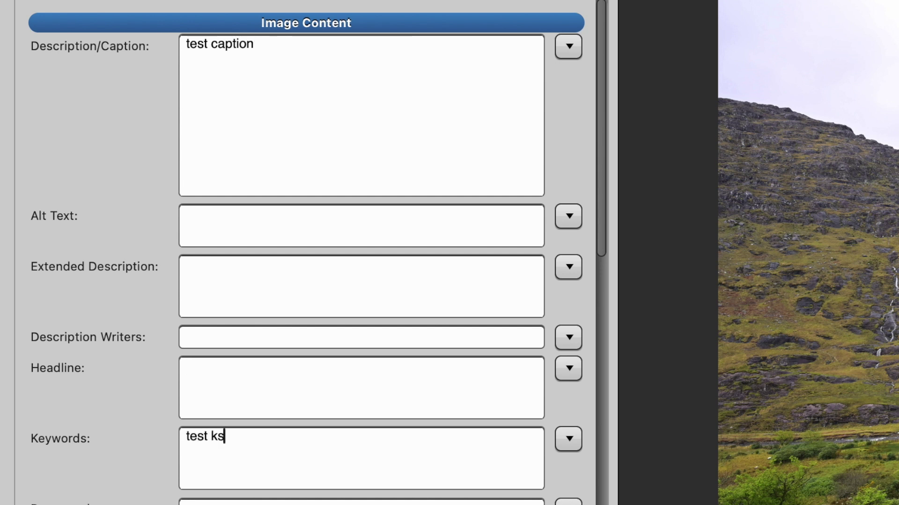
{"action": "key", "text": "BackSpace"}
{"action": "type", "text": "w1, test kw"}
{"action": "type", "text": "2"}
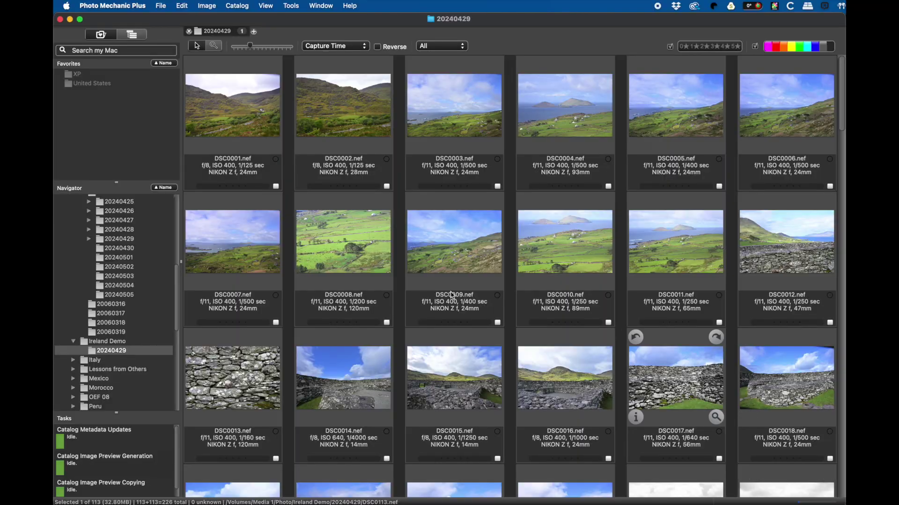
{"action": "left_click", "coordinate": [227, 107]}
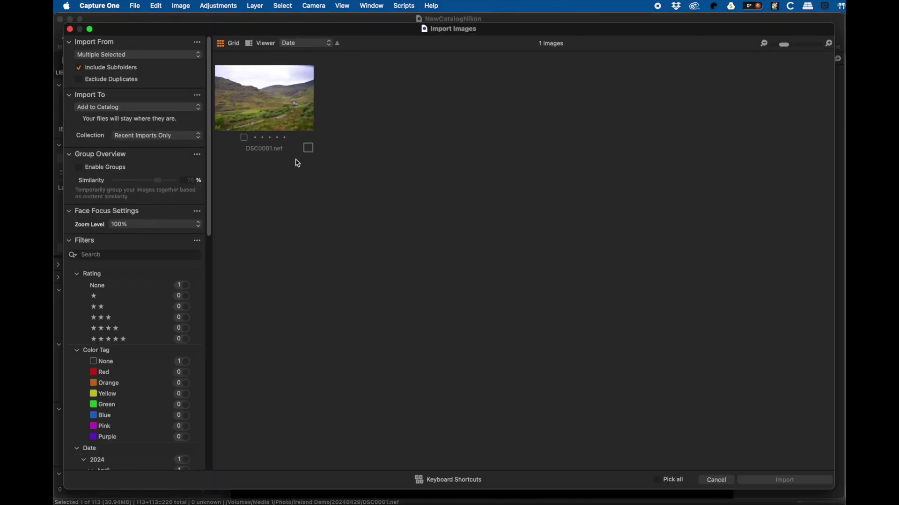
Import DSC0001.nef into Capture One and check its keywords in the Library tools.
{"action": "left_click", "coordinate": [309, 149]}
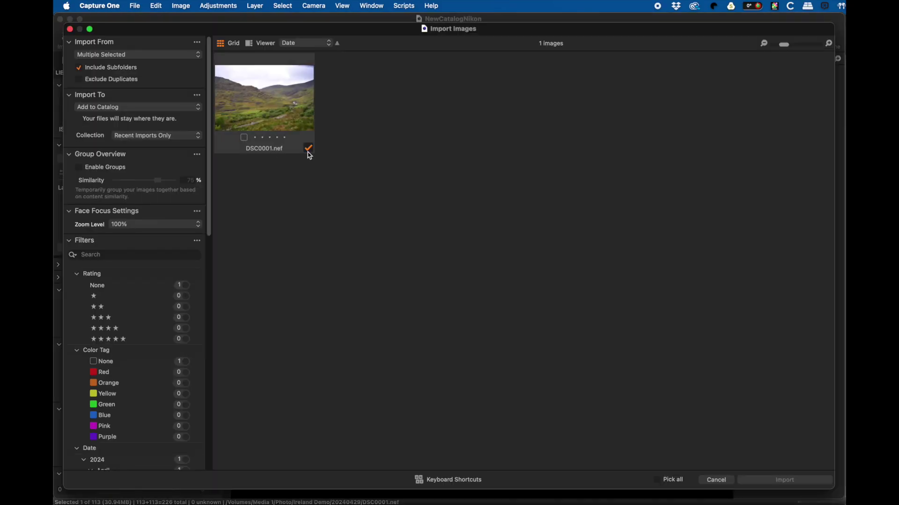
{"action": "left_click", "coordinate": [774, 482]}
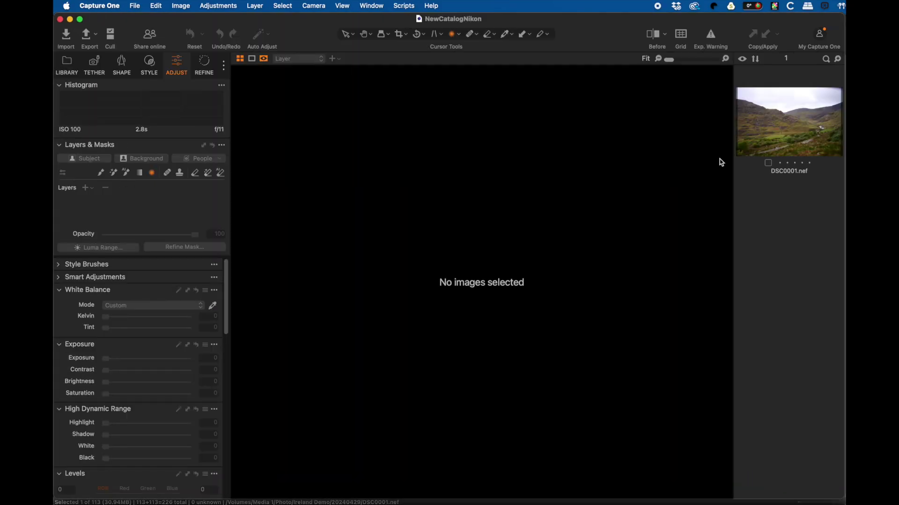
{"action": "left_click", "coordinate": [775, 137]}
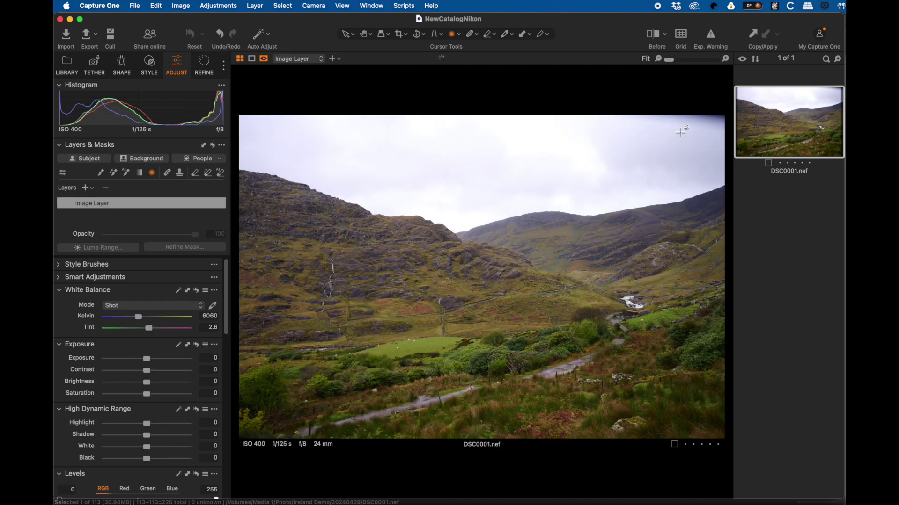
{"action": "left_click", "coordinate": [67, 66]}
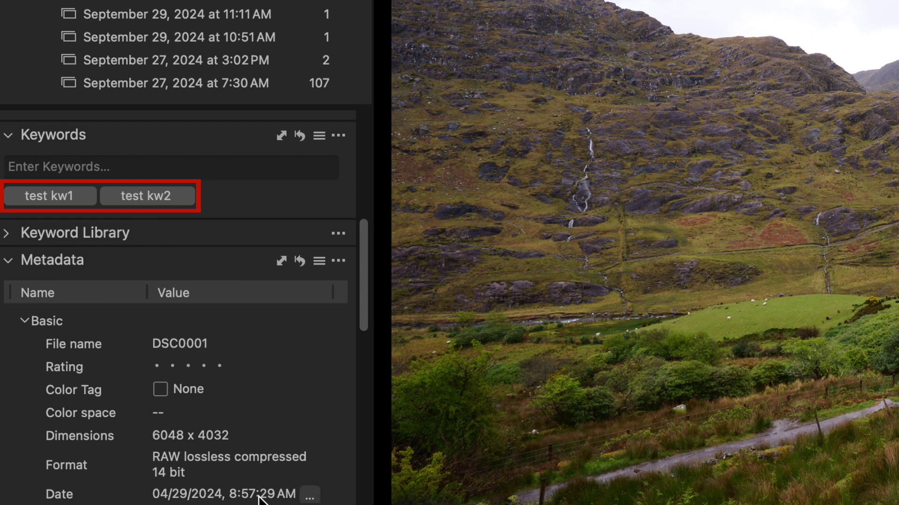
{"action": "scroll", "coordinate": [259, 500], "scroll_direction": "down", "scroll_amount": 15}
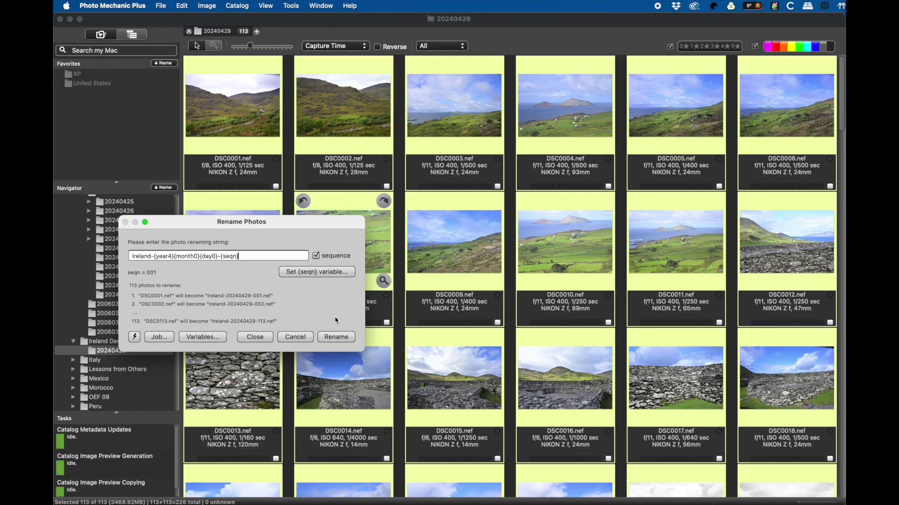
{"action": "left_click", "coordinate": [341, 337]}
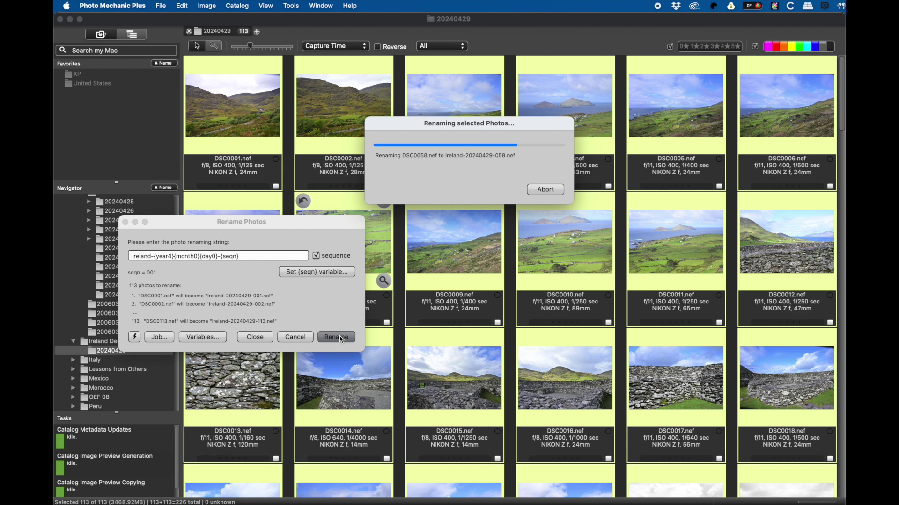
Fill the IPTC template with keywords 'Ireland, County Kerry' and the photographer's name, excluding Creator's Identity.
{"action": "left_click", "coordinate": [211, 6]}
{"action": "left_click", "coordinate": [215, 20]}
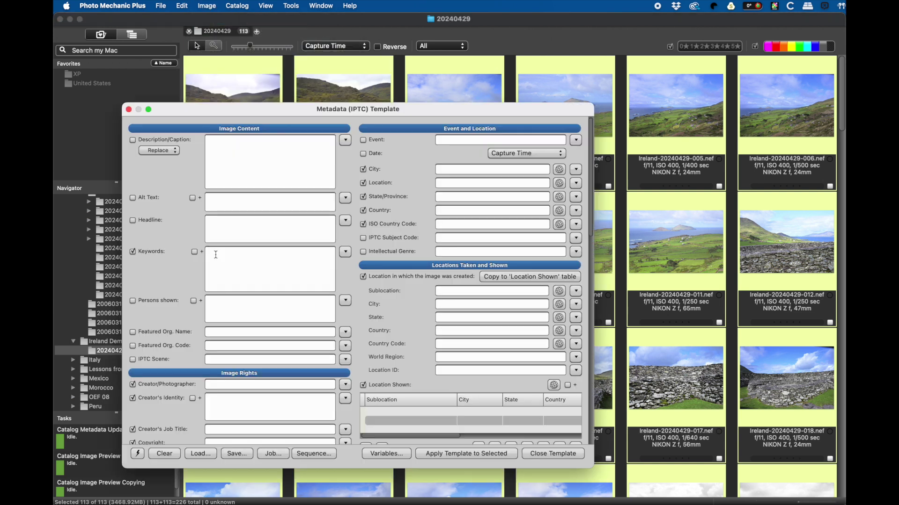
{"action": "left_click", "coordinate": [215, 255]}
{"action": "type", "text": "Ireland, County Kerry"}
{"action": "scroll", "coordinate": [150, 345], "scroll_direction": "down", "scroll_amount": 3}
{"action": "key", "text": "Tab"}
{"action": "type", "text": "John Peltier"}
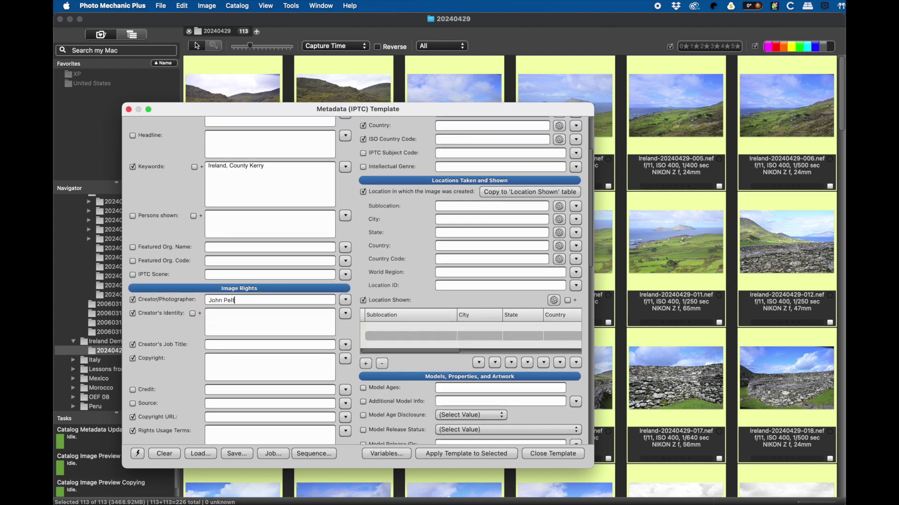
{"action": "left_click", "coordinate": [132, 313]}
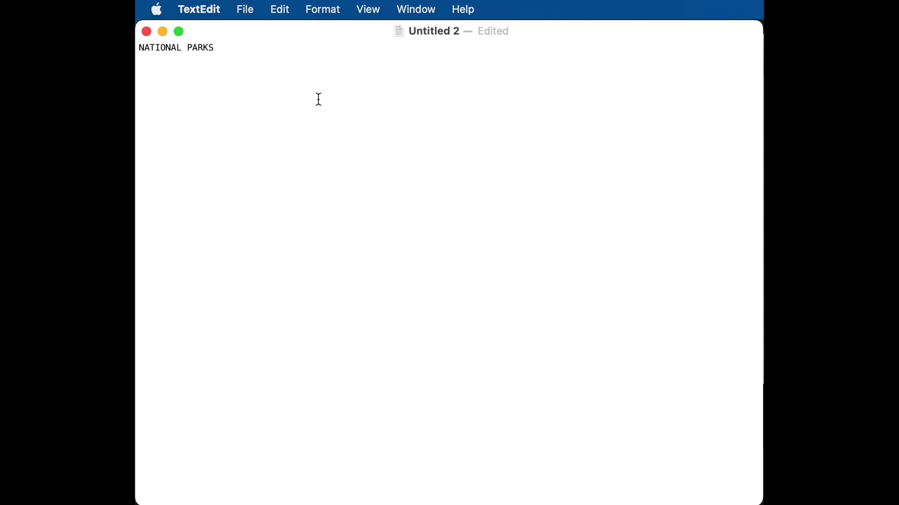
In TextEdit, bracket NATIONAL PARKS and add indented lines United States, California and 'Yosem'.
{"action": "left_click", "coordinate": [140, 46]}
{"action": "type", "text": "["}
{"action": "left_click", "coordinate": [238, 47]}
{"action": "type", "text": "]"}
{"action": "key", "text": "Return"}
{"action": "key", "text": "Tab"}
{"action": "type", "text": "United States"}
{"action": "key", "text": "Return"}
{"action": "key", "text": "Tab"}
{"action": "key", "text": "Tab"}
{"action": "type", "text": "California"}
{"action": "key", "text": "Return"}
{"action": "key", "text": "Tab"}
{"action": "key", "text": "Tab"}
{"action": "key", "text": "Tab"}
{"action": "type", "text": "Yosem"}
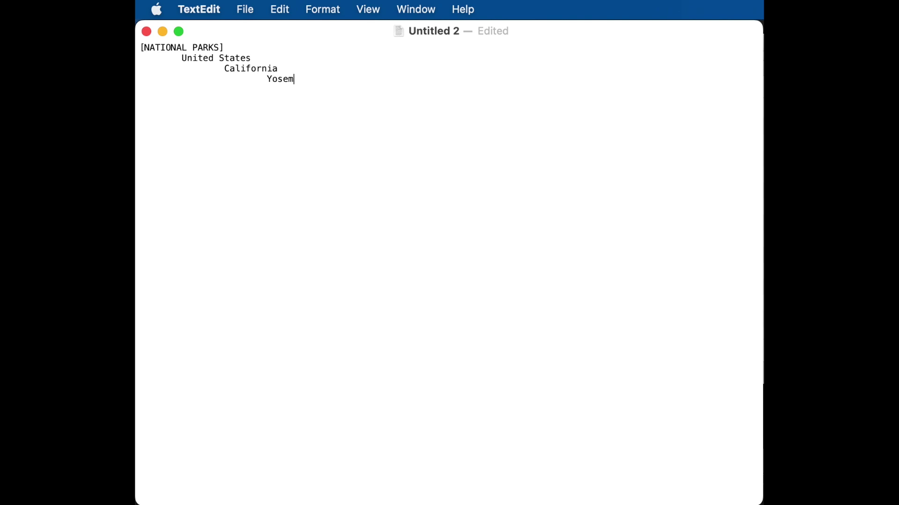
Add a new, further-indented line below Yosemite National Park.
{"action": "key", "text": "Return"}
{"action": "key", "text": "Tab"}
{"action": "key", "text": "Tab"}
{"action": "key", "text": "Tab"}
{"action": "key", "text": "Tab"}
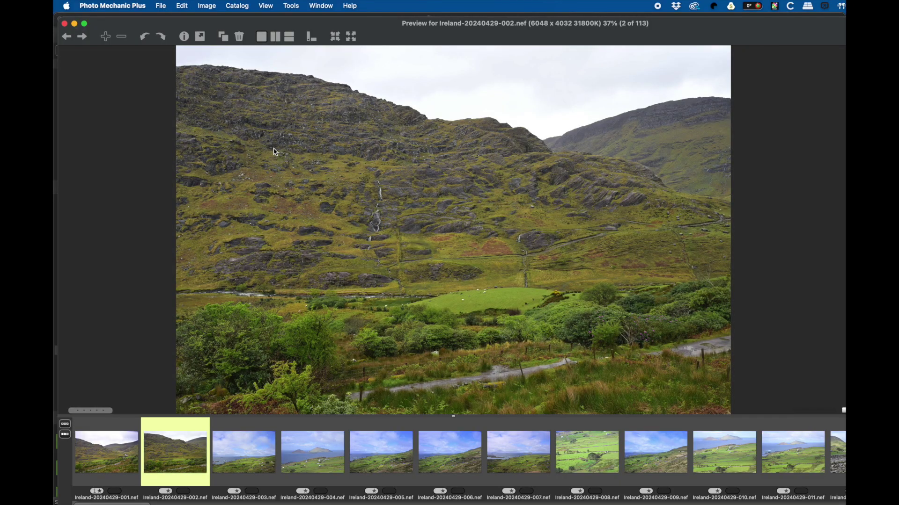
Rate photos 003–005 two stars and photos 006–007 one star.
{"action": "key", "text": "Right"}
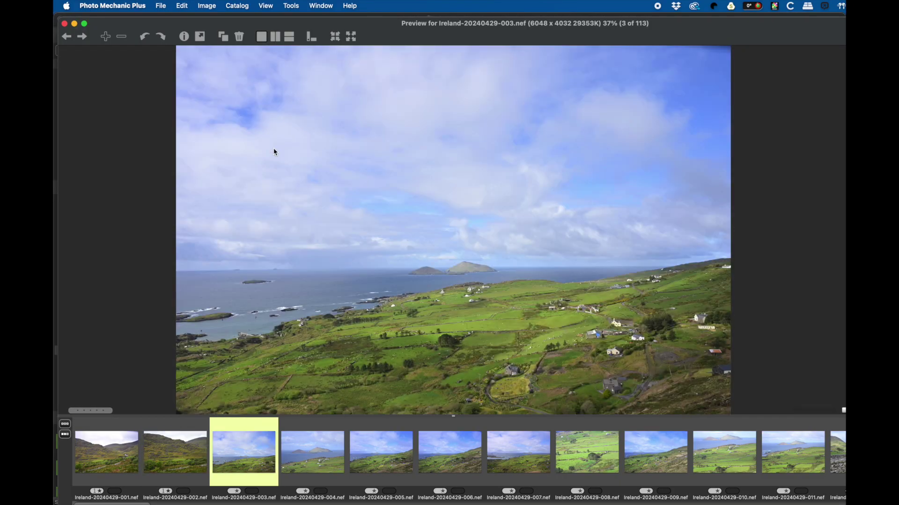
{"action": "key", "text": "2"}
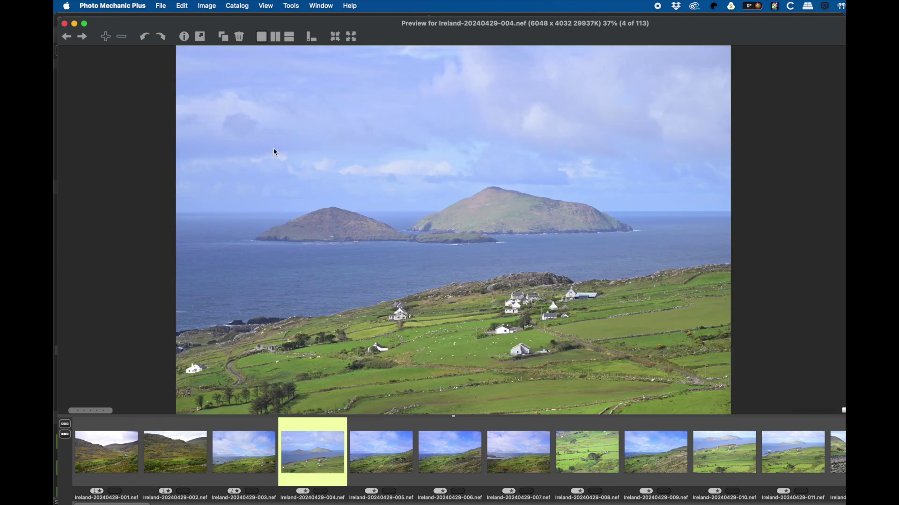
{"action": "key", "text": "2"}
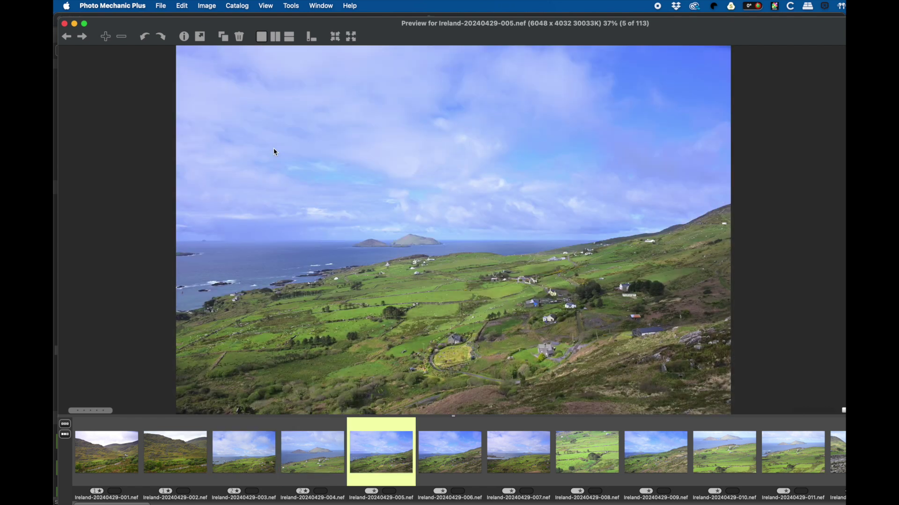
{"action": "key", "text": "2"}
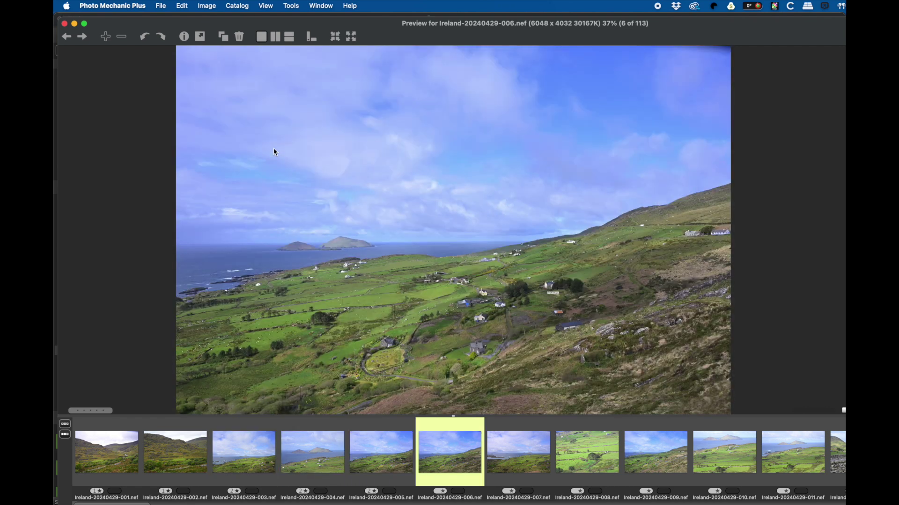
{"action": "key", "text": "1"}
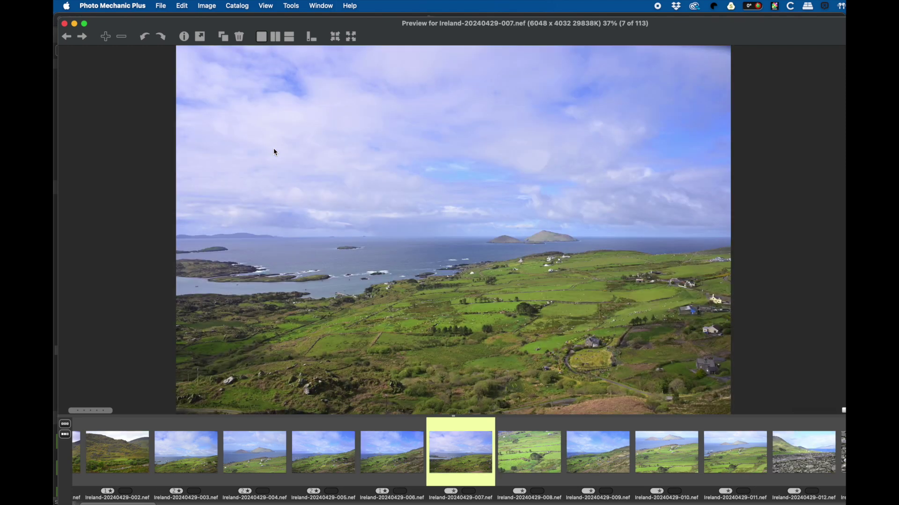
{"action": "key", "text": "1"}
{"action": "key", "text": "1"}
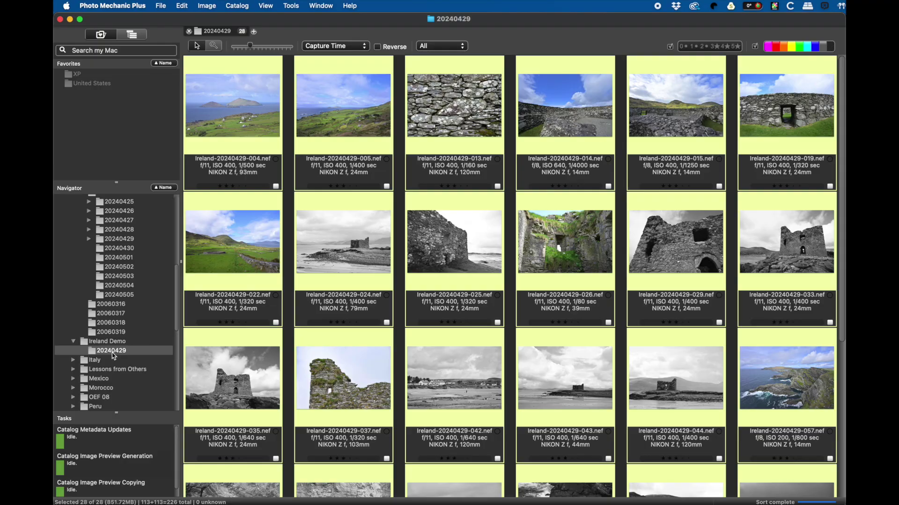
Create a SELECTS subfolder in 20240429, copy the chosen photos into it, and open it.
{"action": "right_click", "coordinate": [112, 352]}
{"action": "left_click", "coordinate": [162, 351]}
{"action": "type", "text": "SELECTS"}
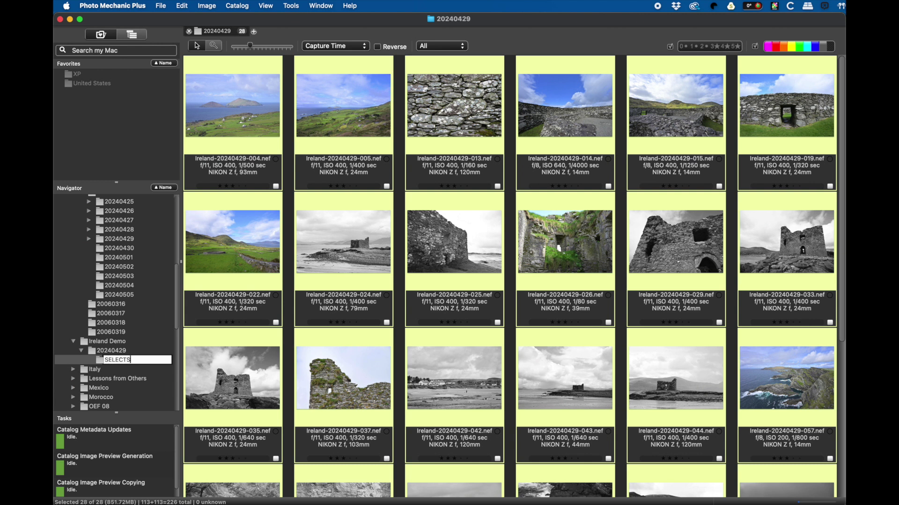
{"action": "key", "text": "Return"}
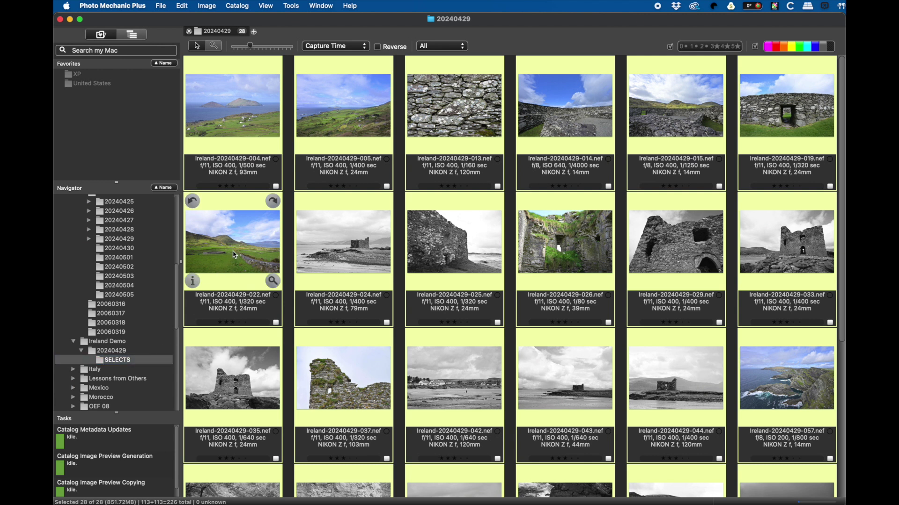
{"action": "left_click_drag", "start_coordinate": [239, 239], "coordinate": [123, 365]}
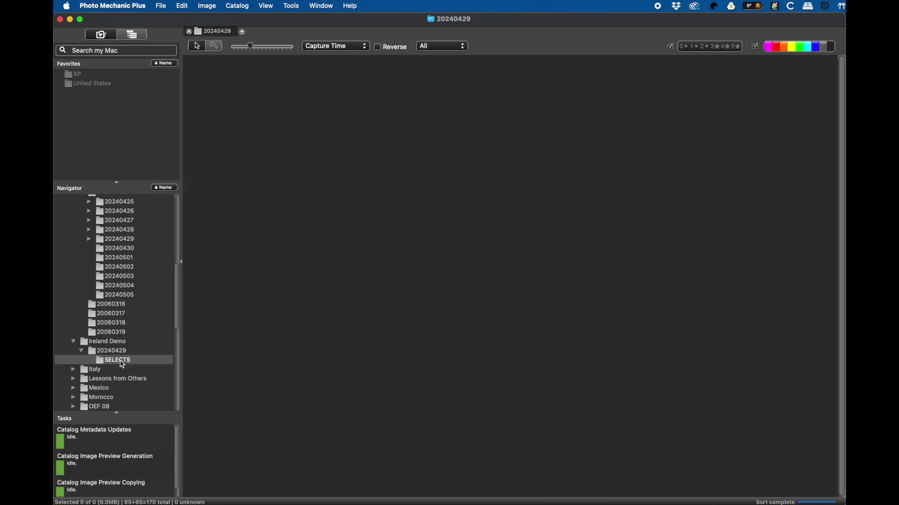
{"action": "double_click", "coordinate": [122, 365]}
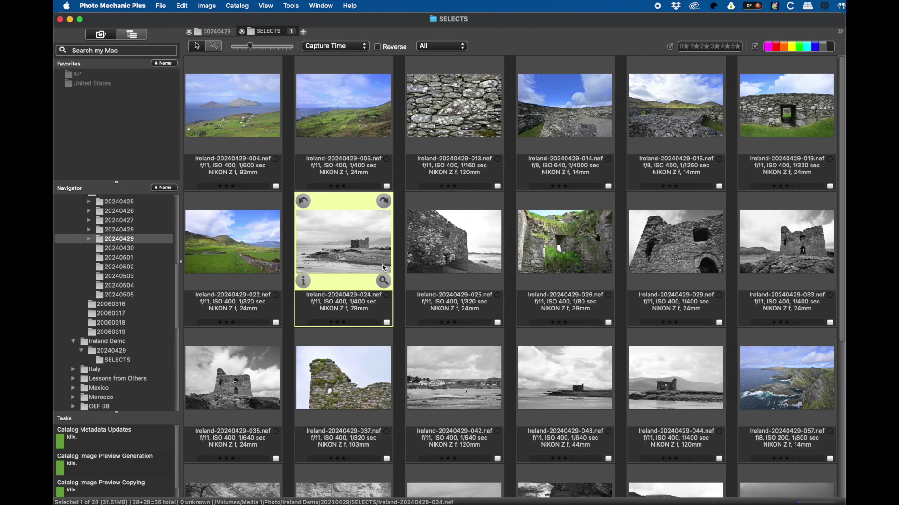
Select all 28 SELECTS photos and send them to the editor, confirming the prompt.
{"action": "key", "text": "super+a"}
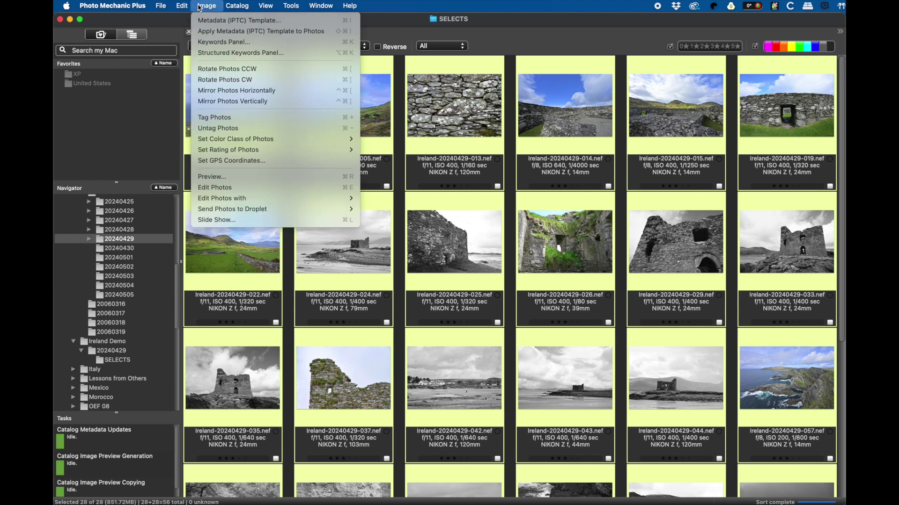
{"action": "left_click", "coordinate": [281, 194]}
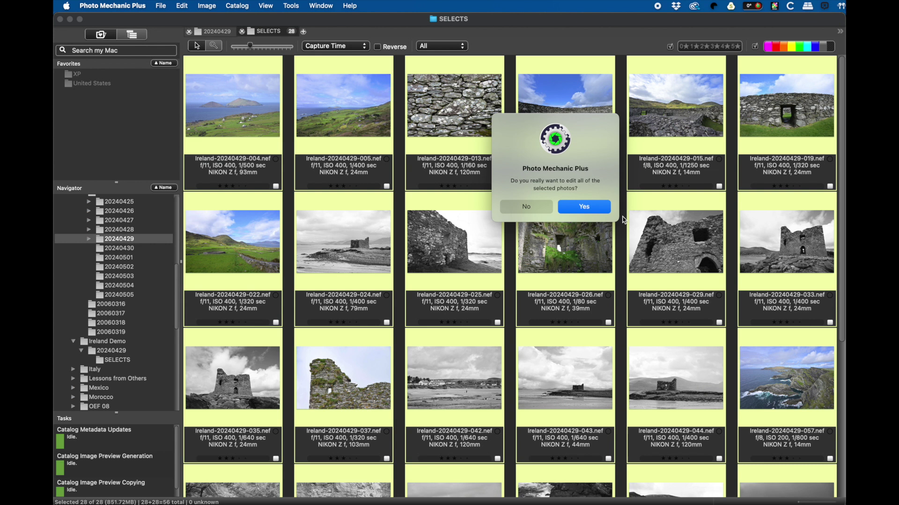
{"action": "left_click", "coordinate": [578, 368]}
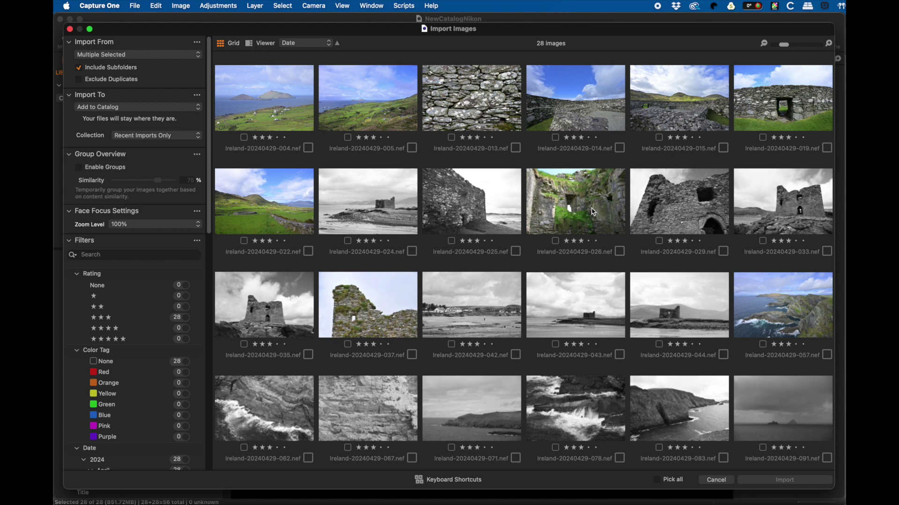
Pick all 28 images in Import Images, review the settings, and import them.
{"action": "left_click", "coordinate": [658, 482]}
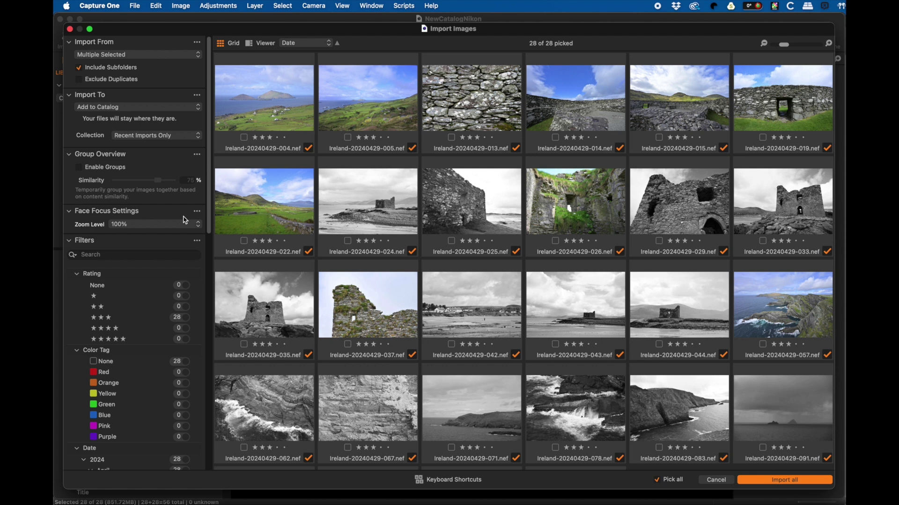
{"action": "scroll", "coordinate": [185, 220], "scroll_direction": "down", "scroll_amount": 10}
{"action": "scroll", "coordinate": [182, 267], "scroll_direction": "down", "scroll_amount": 10}
{"action": "scroll", "coordinate": [185, 269], "scroll_direction": "down", "scroll_amount": 4}
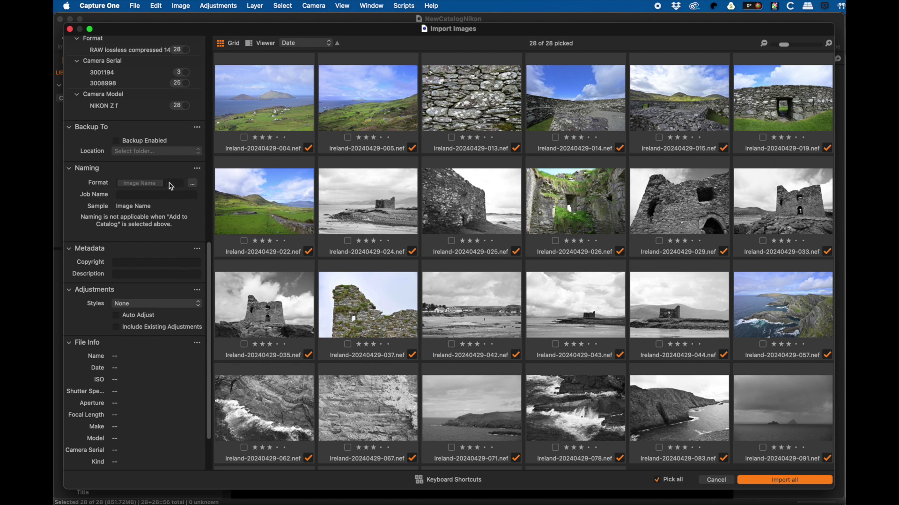
{"action": "scroll", "coordinate": [176, 224], "scroll_direction": "down", "scroll_amount": 3}
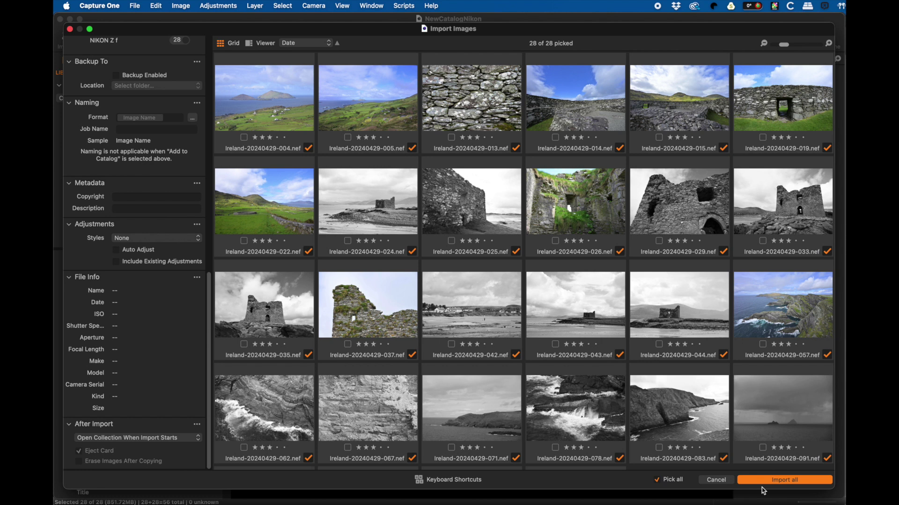
{"action": "left_click", "coordinate": [790, 484]}
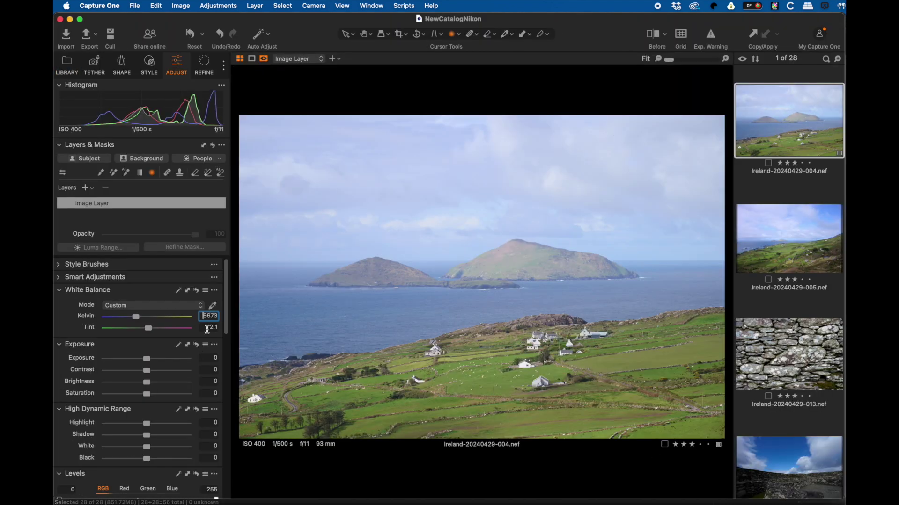
{"action": "left_click", "coordinate": [207, 328]}
{"action": "left_click_drag", "start_coordinate": [146, 370], "coordinate": [155, 370]}
{"action": "left_click_drag", "start_coordinate": [148, 427], "coordinate": [134, 423]}
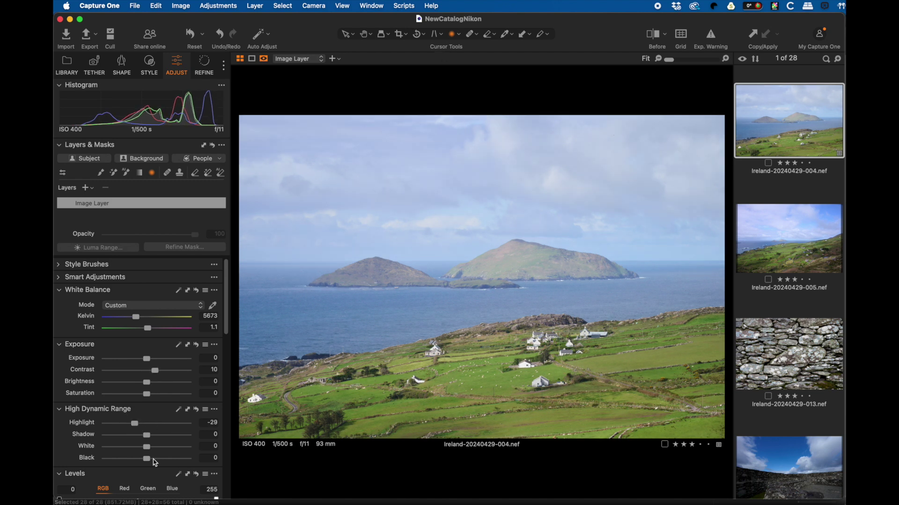
{"action": "scroll", "coordinate": [72, 473], "scroll_direction": "down", "scroll_amount": 3}
{"action": "left_click_drag", "start_coordinate": [59, 467], "coordinate": [67, 466]}
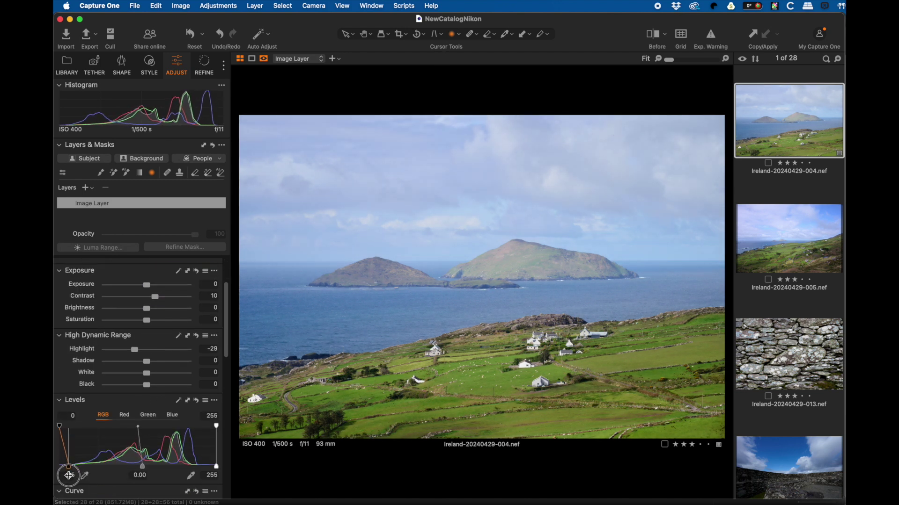
{"action": "left_click_drag", "start_coordinate": [216, 467], "coordinate": [211, 468]}
{"action": "left_click_drag", "start_coordinate": [147, 322], "coordinate": [151, 323]}
{"action": "key", "text": "super+d"}
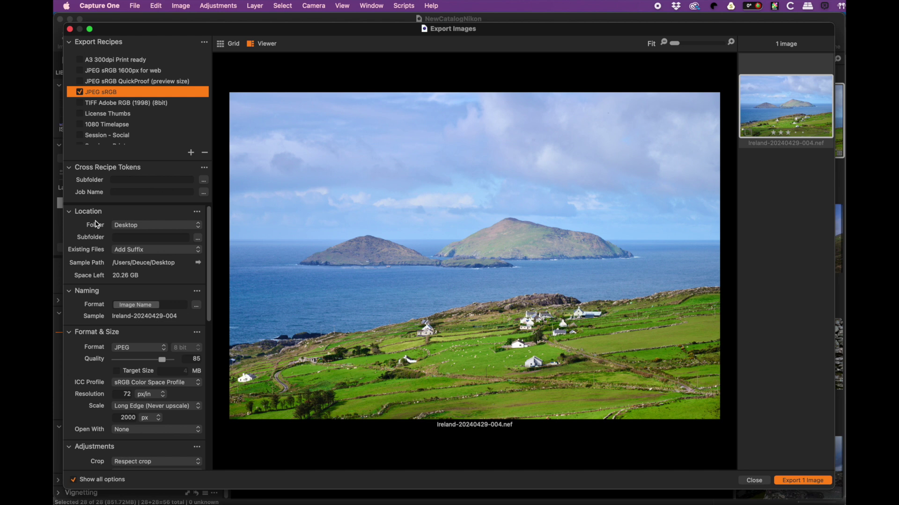
Set the export location to Same as original file with a PROCESSED subfolder.
{"action": "left_click", "coordinate": [143, 226]}
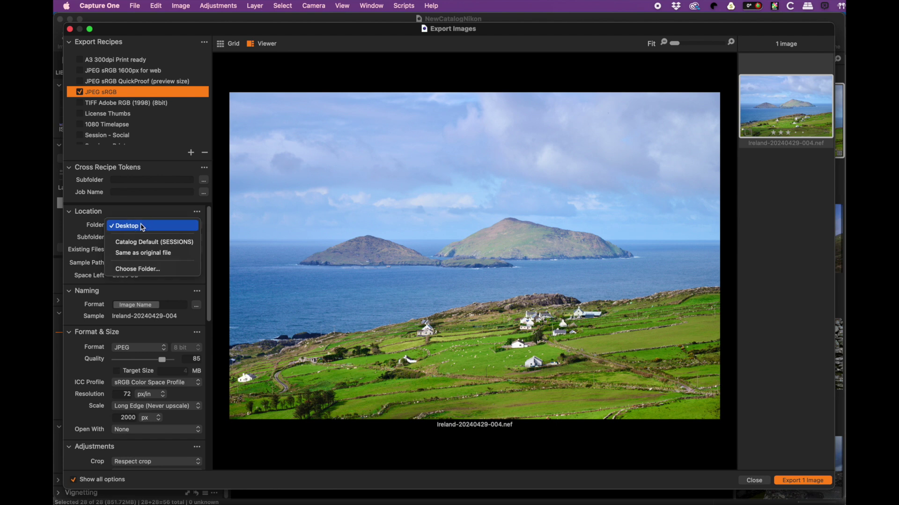
{"action": "left_click", "coordinate": [143, 253]}
{"action": "left_click", "coordinate": [137, 238]}
{"action": "type", "text": "PROCESSED"}
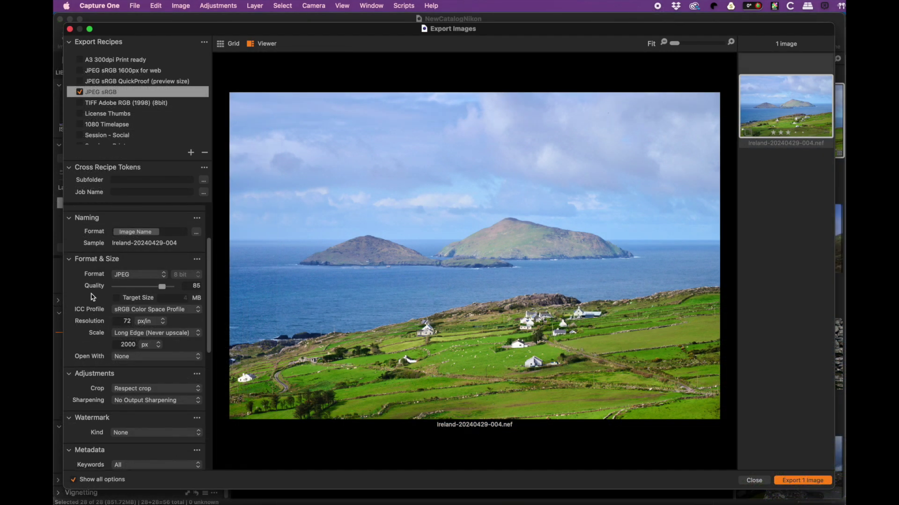
{"action": "scroll", "coordinate": [65, 438], "scroll_direction": "down", "scroll_amount": 5}
{"action": "scroll", "coordinate": [92, 296], "scroll_direction": "down", "scroll_amount": 5}
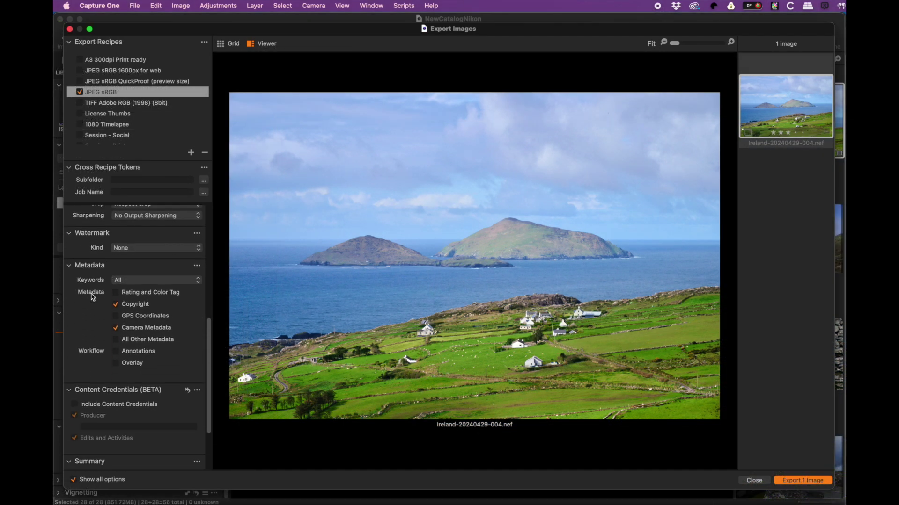
{"action": "scroll", "coordinate": [92, 296], "scroll_direction": "down", "scroll_amount": 2}
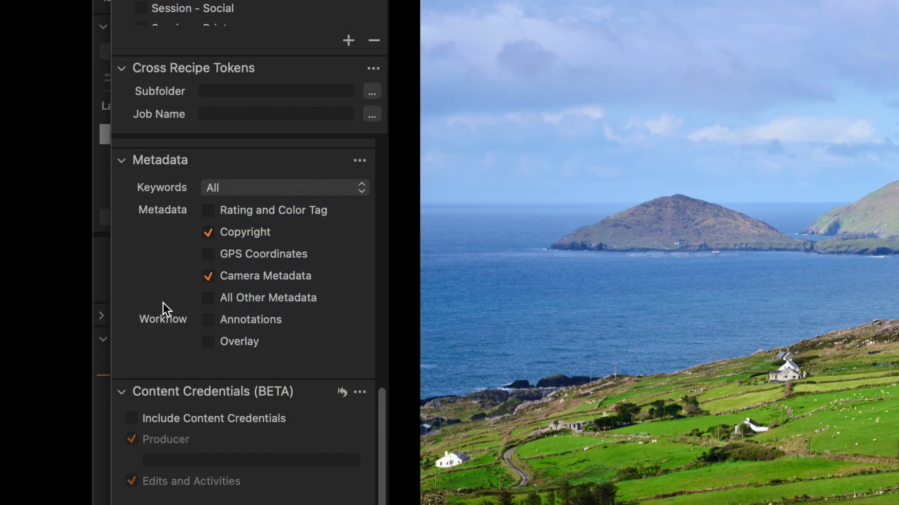